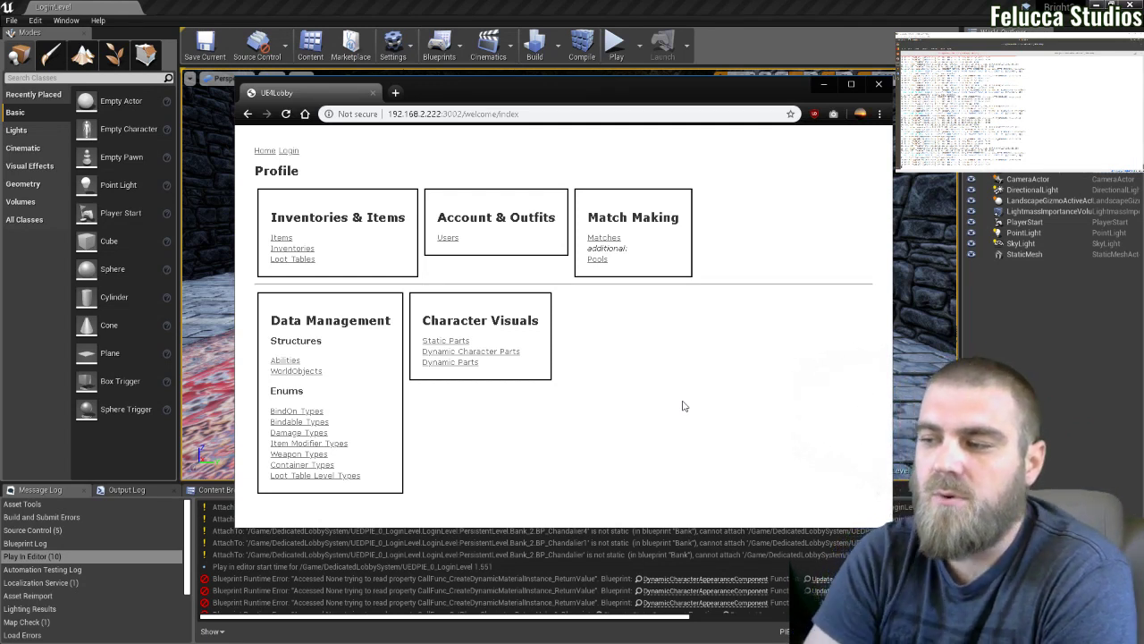
# Test the LoginLevel in Unreal Editor by logging in with the prefilled account, and stop the session once the lobby loads
pyautogui.click(823, 84)
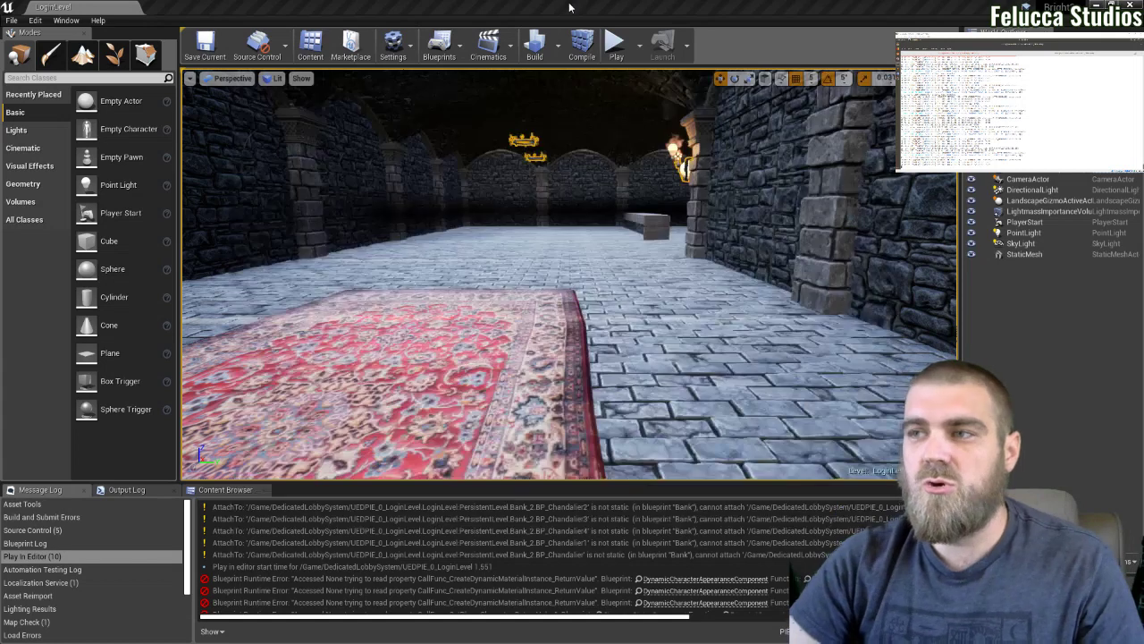
pyautogui.click(615, 56)
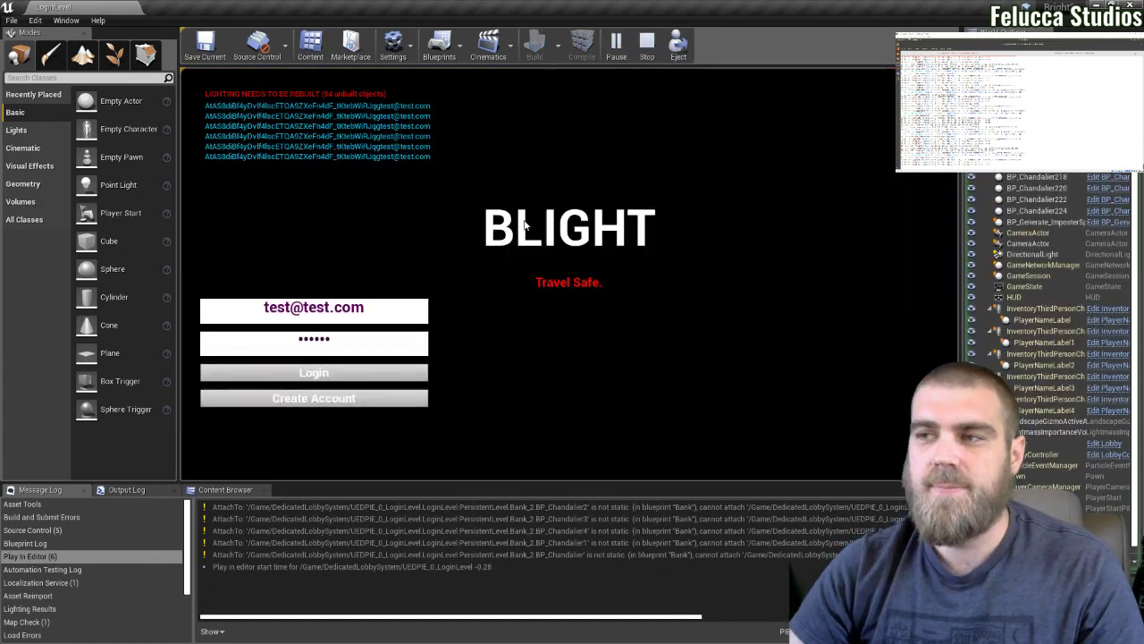
pyautogui.click(327, 374)
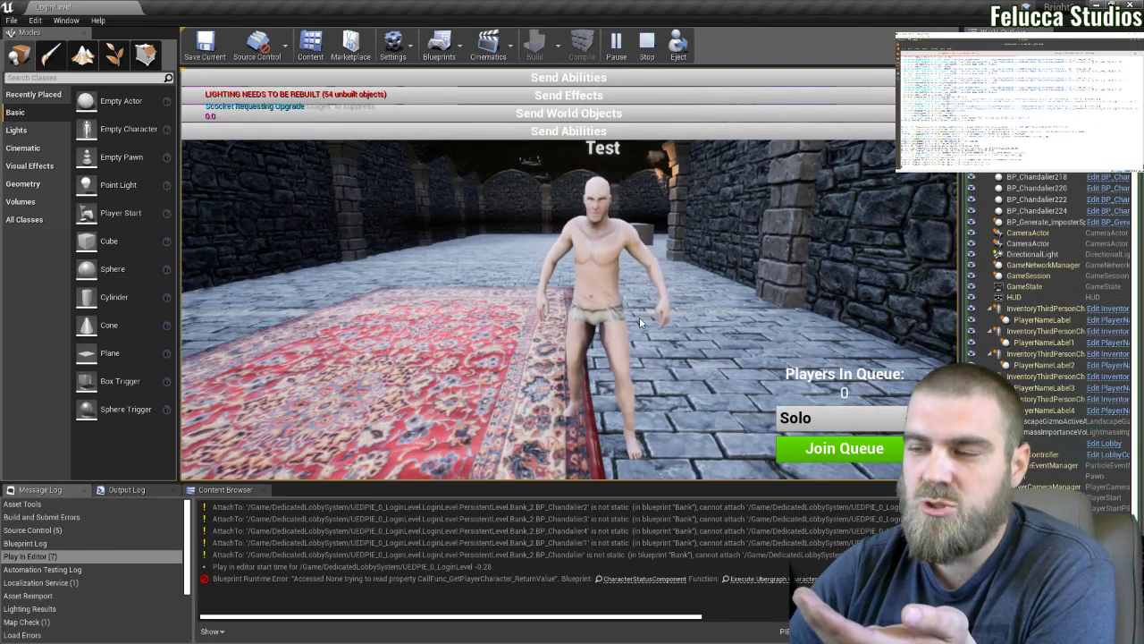
pyautogui.click(649, 49)
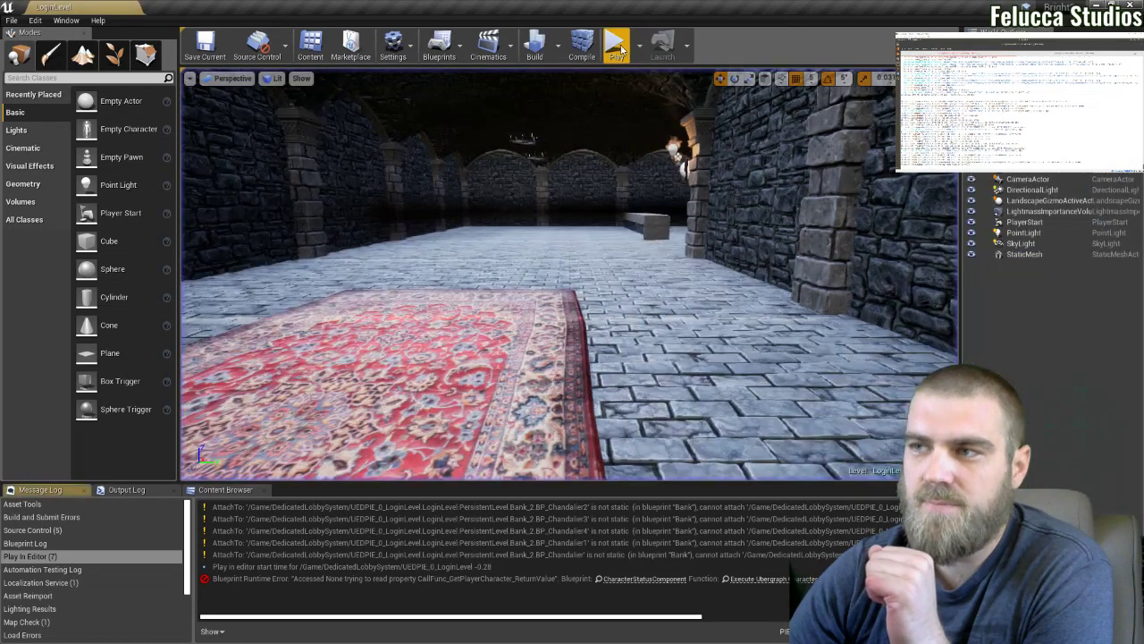
# Open the Greenlands level from the GameModes/GreenLands content folder
pyautogui.click(638, 51)
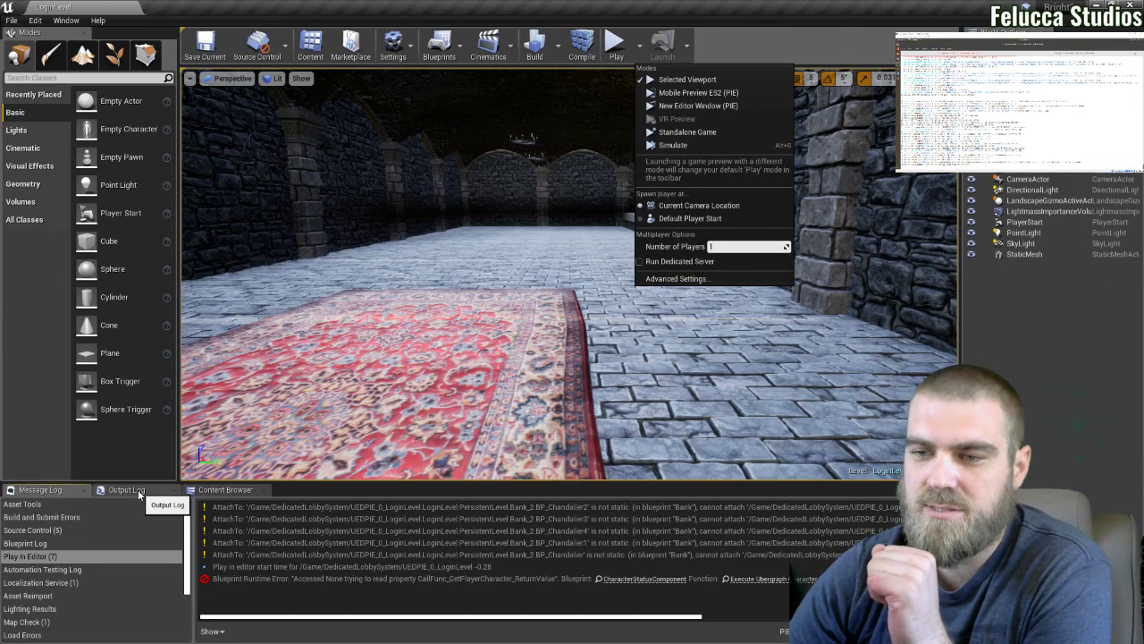
pyautogui.click(241, 489)
pyautogui.scroll(-3, 54, 581)
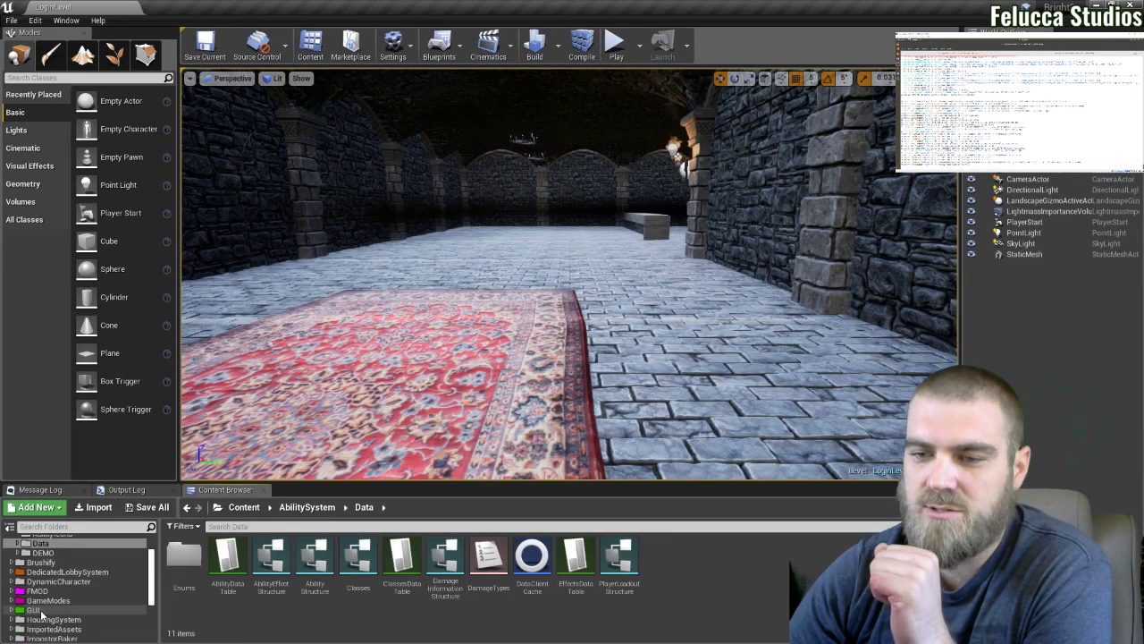
pyautogui.scroll(-1, 49, 590)
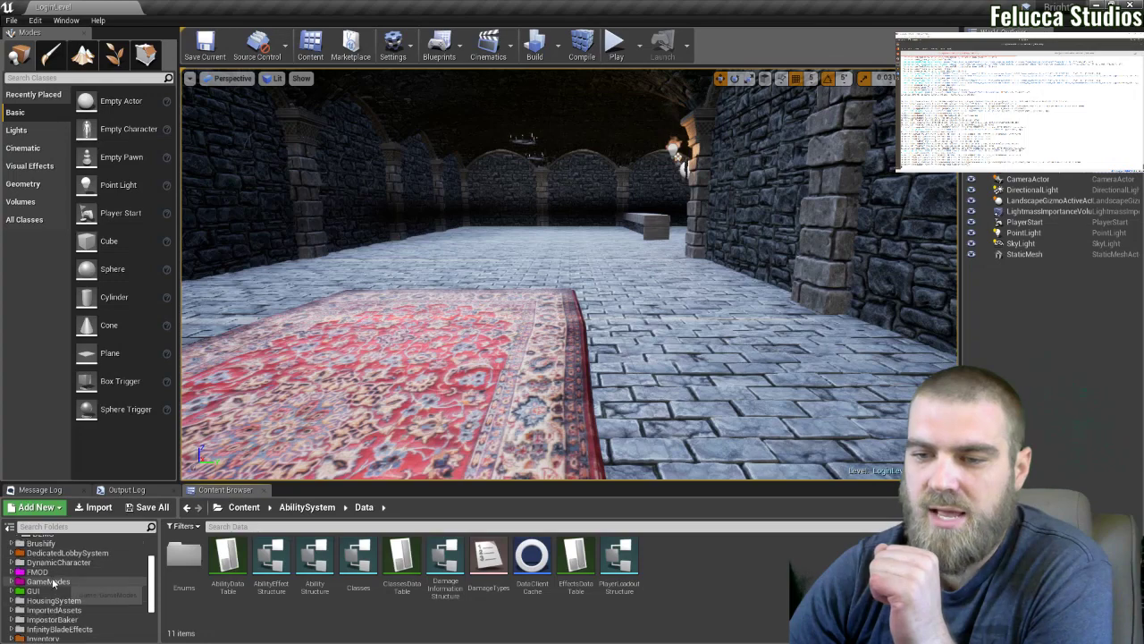
pyautogui.click(52, 582)
pyautogui.doubleClick(315, 554)
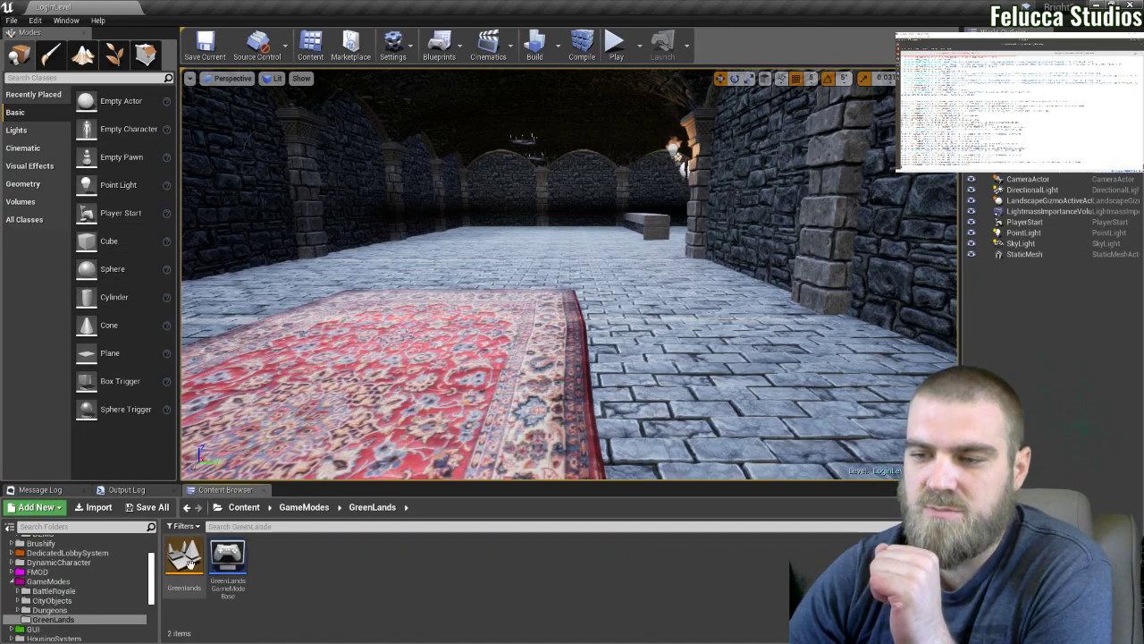
pyautogui.doubleClick(190, 570)
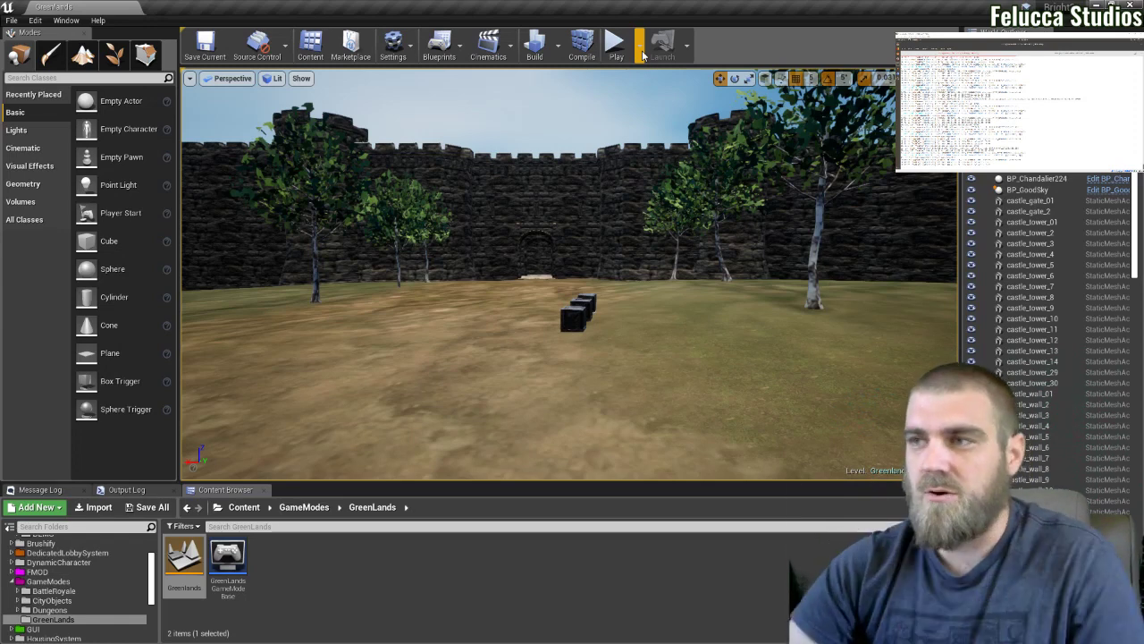
# Play the Greenlands level in the viewport with a dedicated server running and take control of the character
pyautogui.click(640, 53)
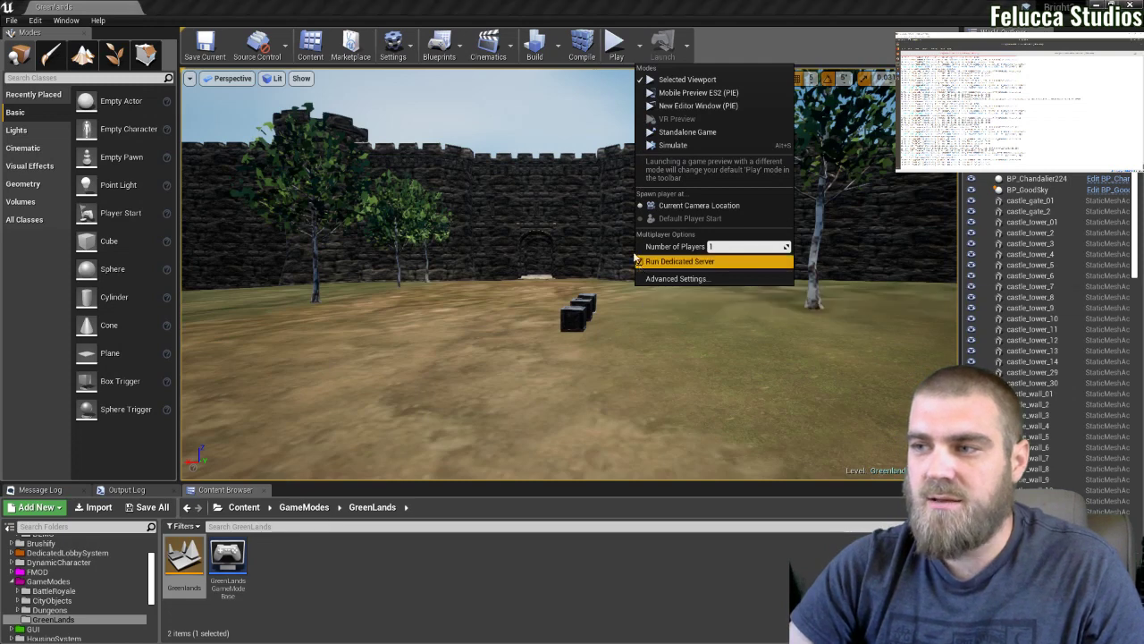
pyautogui.click(620, 60)
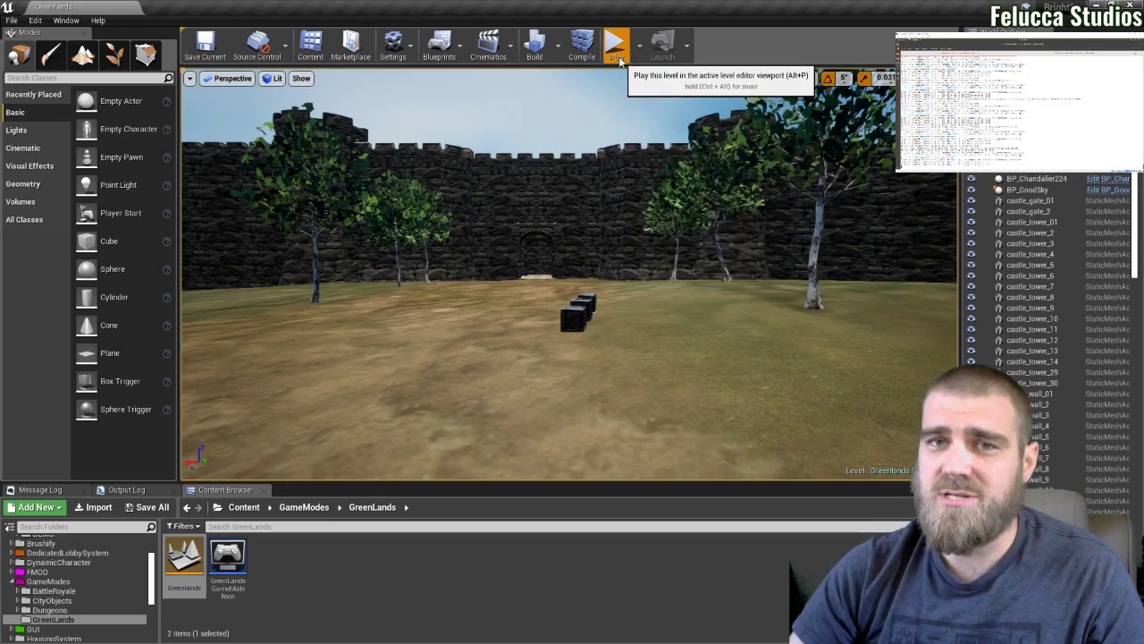
pyautogui.click(618, 58)
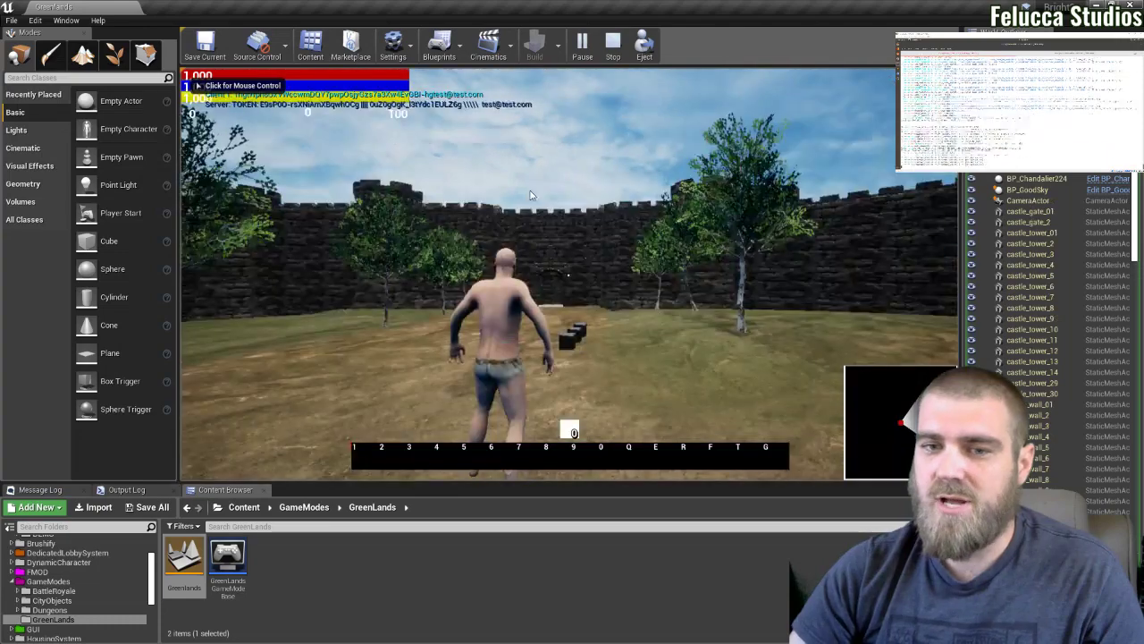
pyautogui.click(530, 194)
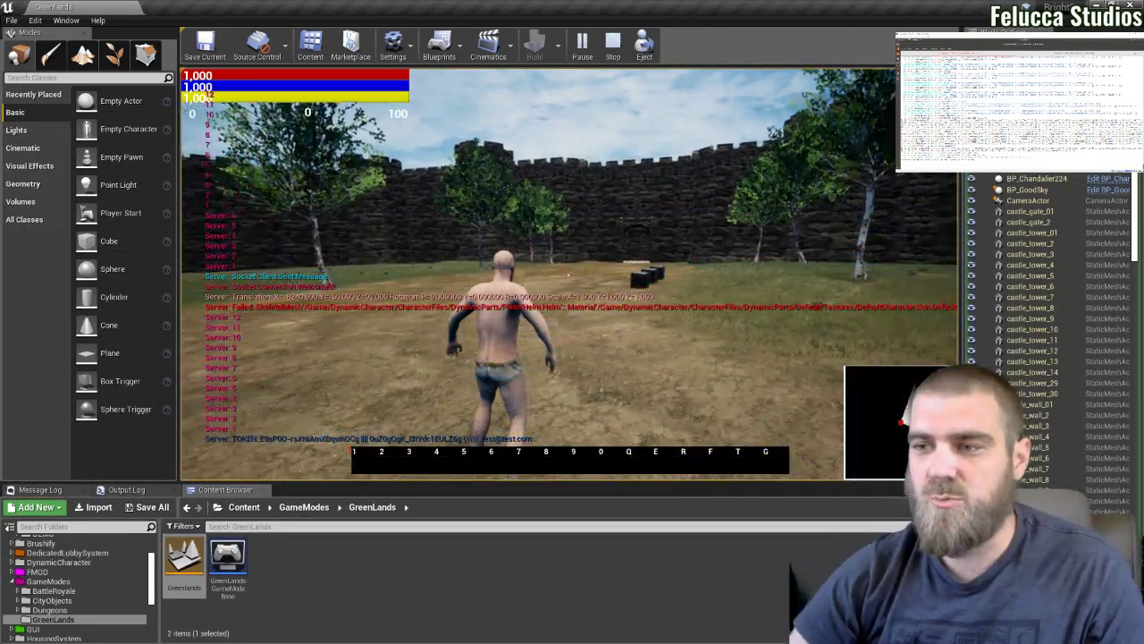
# Assign the first ability in the Ability List to hotbar slot 1 and drop the Mandrake stack from the inventory onto the ground
pyautogui.press('Tab')
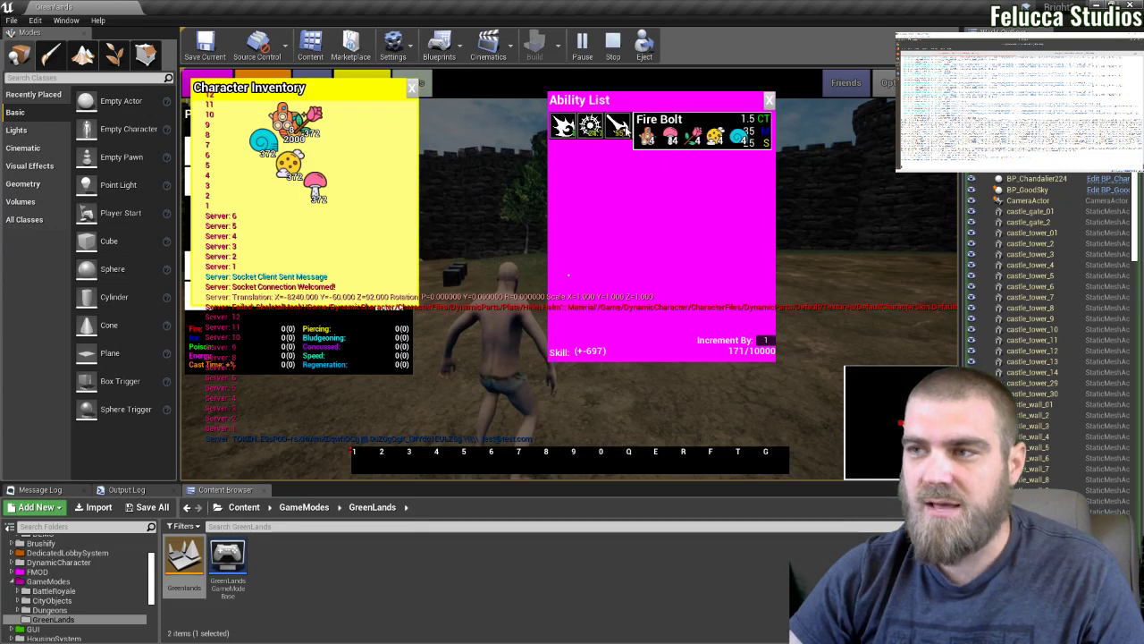
pyautogui.moveTo(563, 127); pyautogui.dragTo(365, 458)
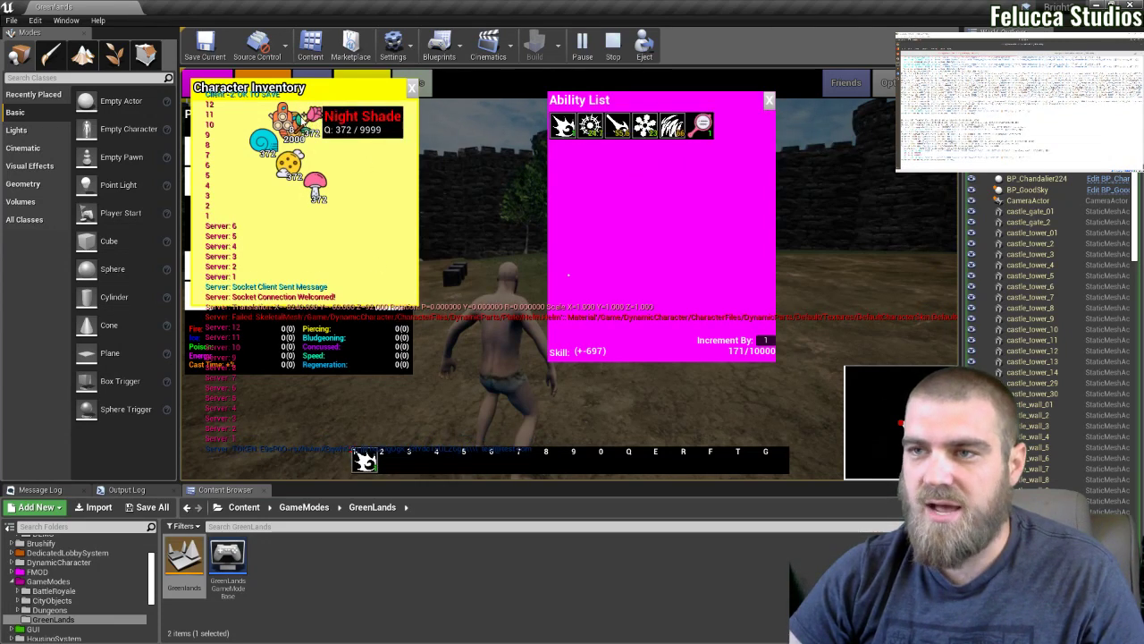
pyautogui.moveTo(288, 132)
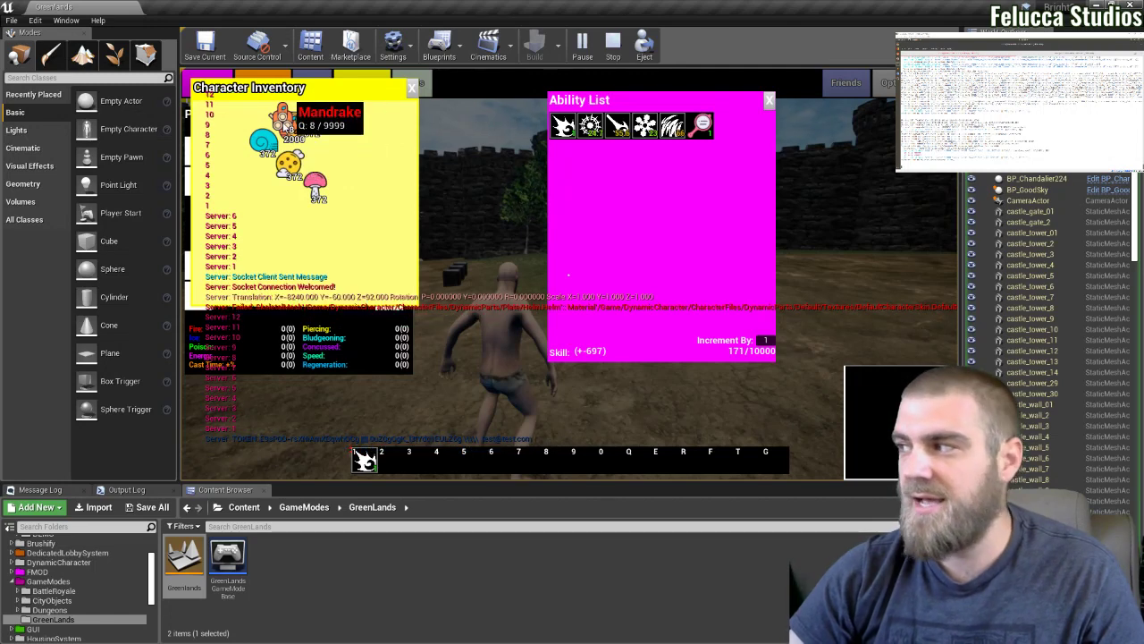
pyautogui.moveTo(288, 132); pyautogui.dragTo(481, 166)
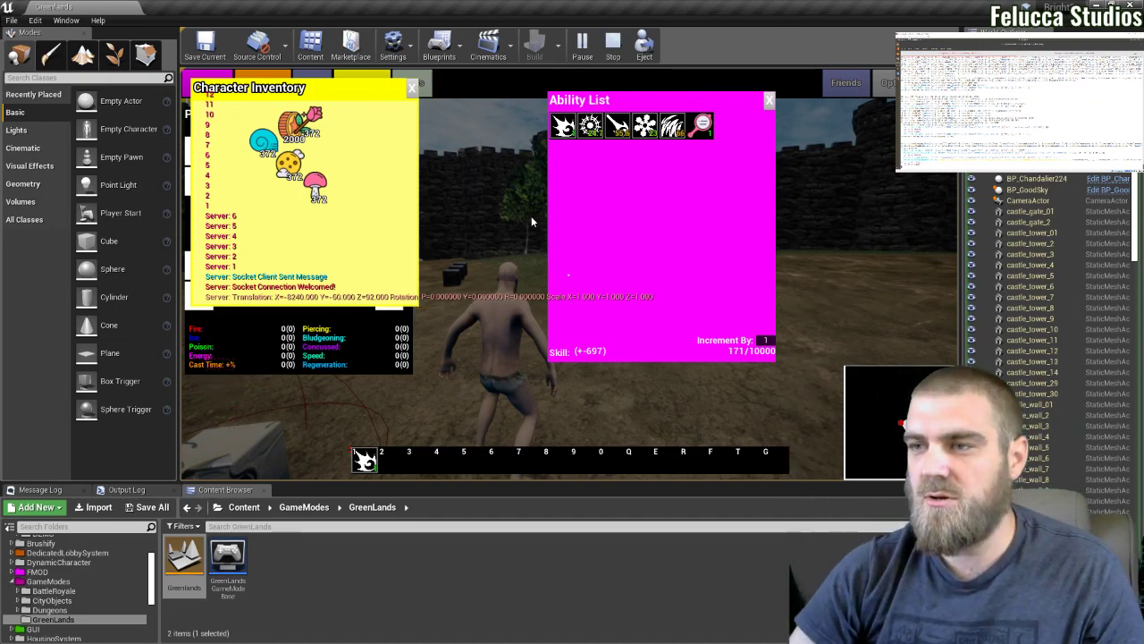
# Walk to the dropped Mandrake, pick it back up and reopen the character inventory
pyautogui.press('i')
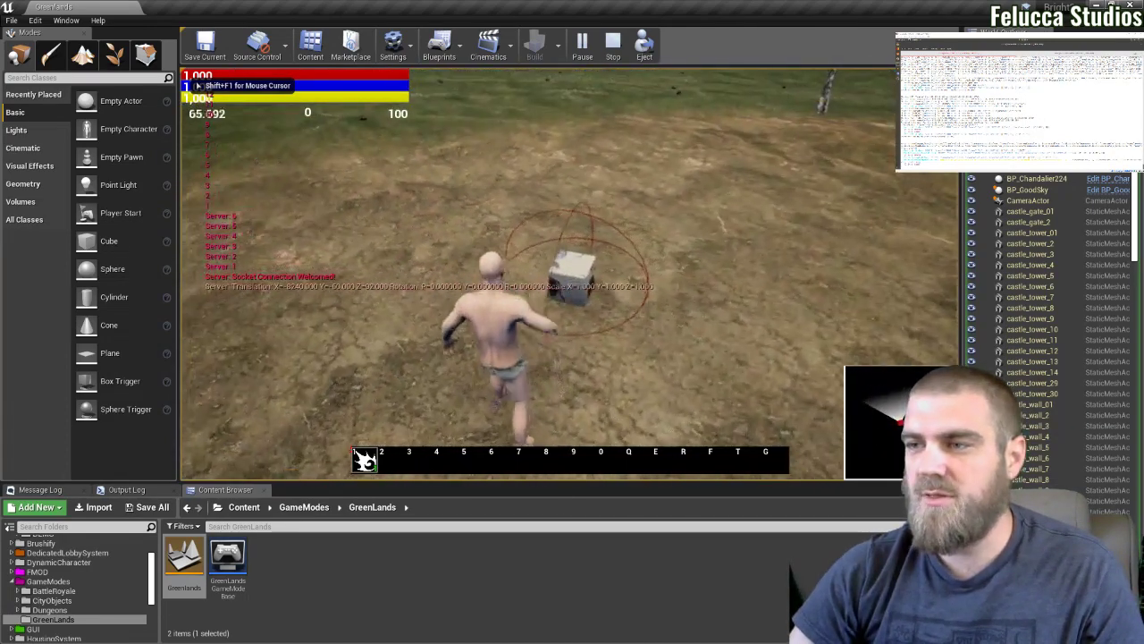
pyautogui.press('w')
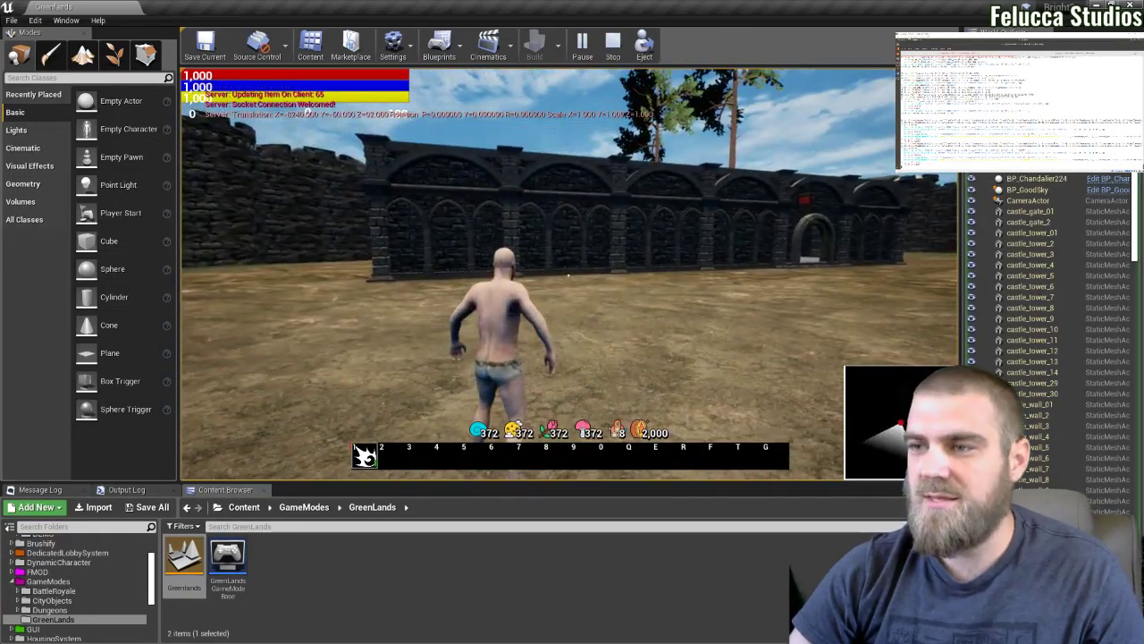
pyautogui.press('i')
# Switch to the UE4Lobby site in the browser and view the Mandrake item in the test user's Character Inventory
pyautogui.hotkey('alt', 'Tab')
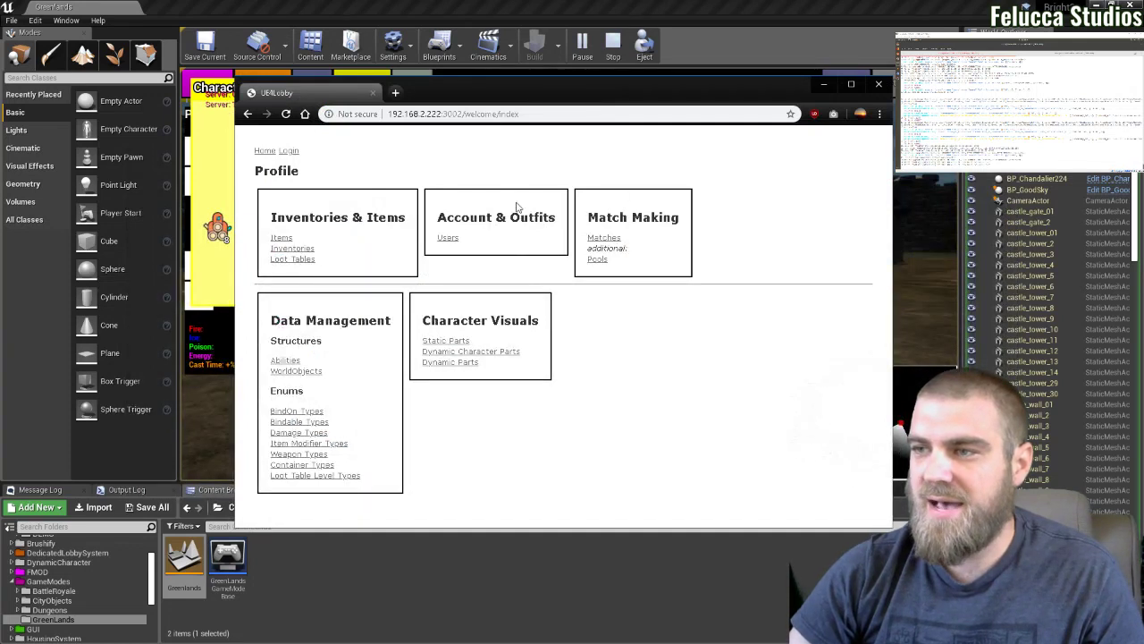
pyautogui.click(447, 238)
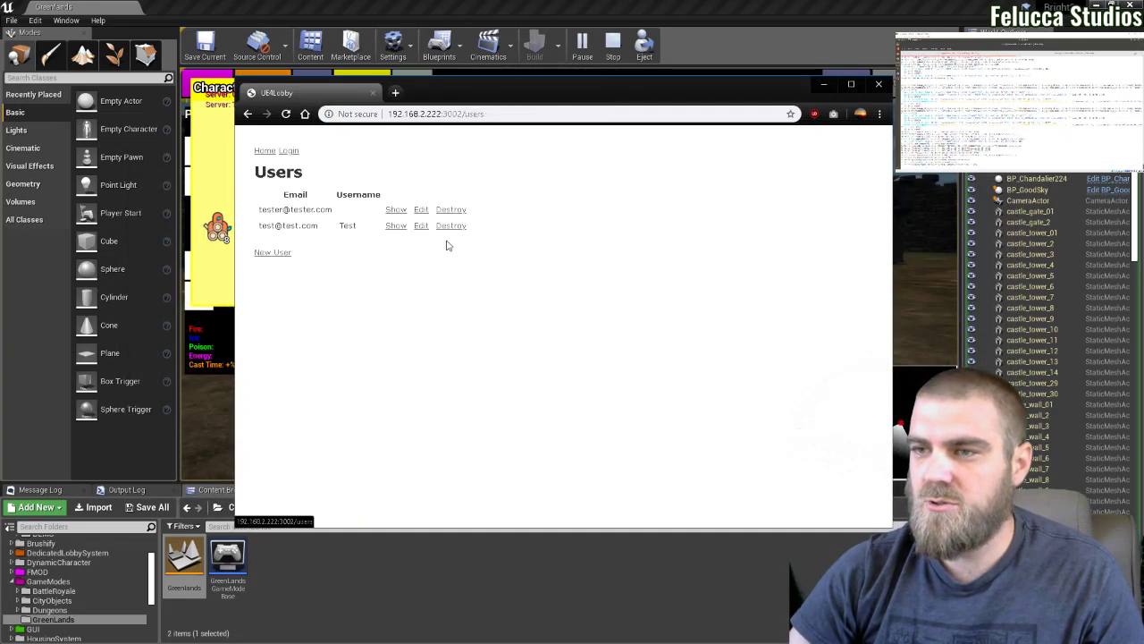
pyautogui.click(396, 226)
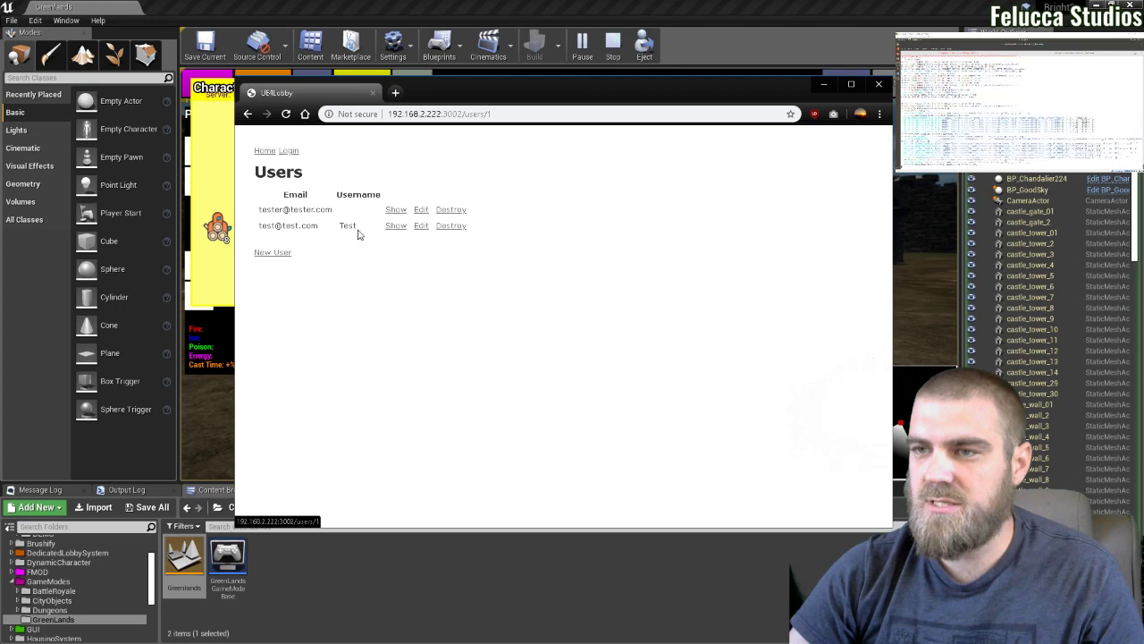
pyautogui.scroll(-2, 405, 422)
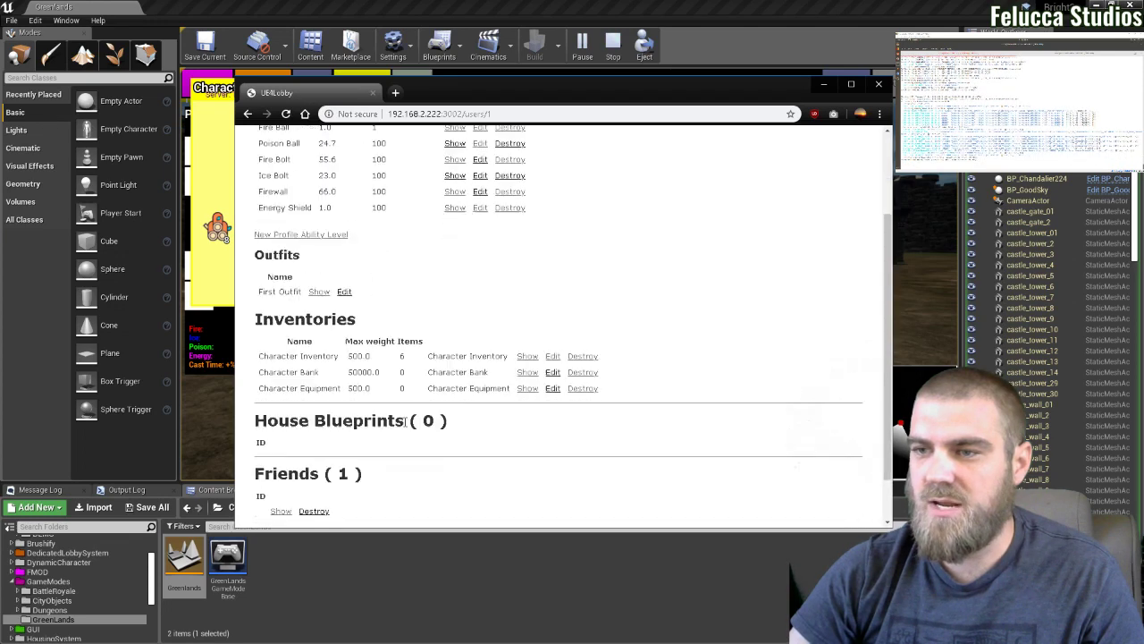
pyautogui.click(527, 356)
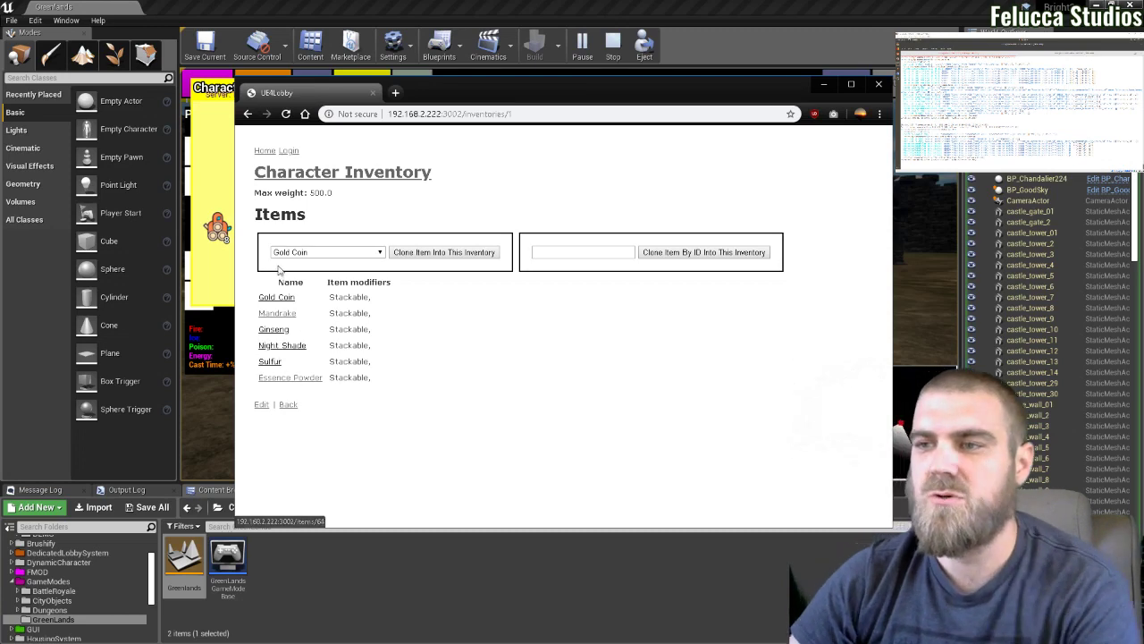
pyautogui.click(277, 314)
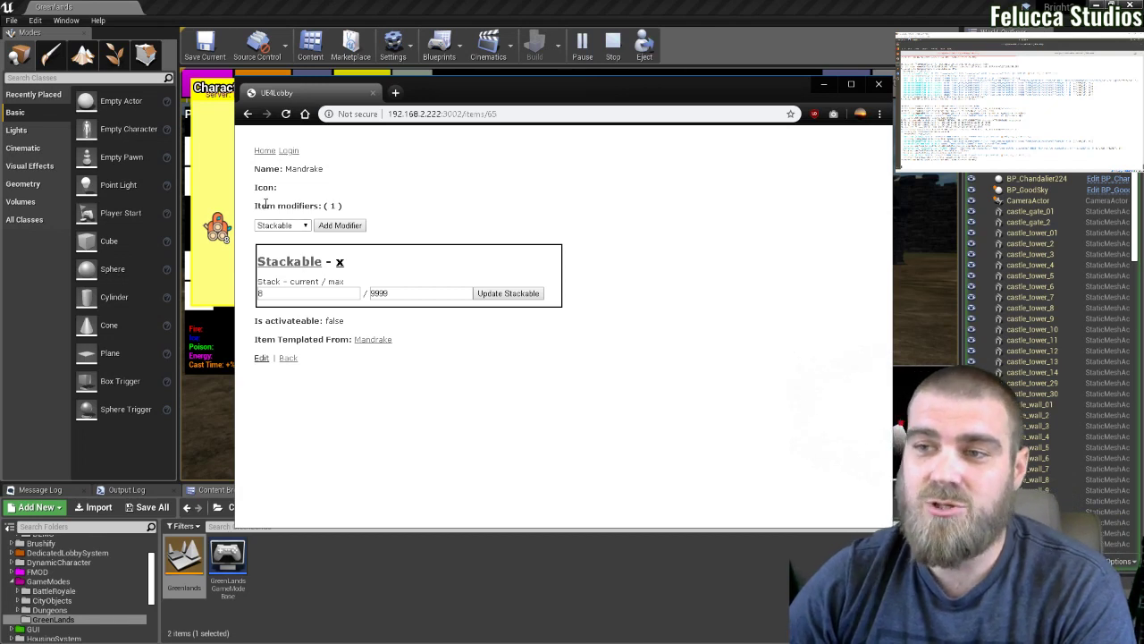
# Examine the Mandrake's item modifiers and the modifier types that can be added
pyautogui.moveTo(304, 205); pyautogui.dragTo(329, 206)
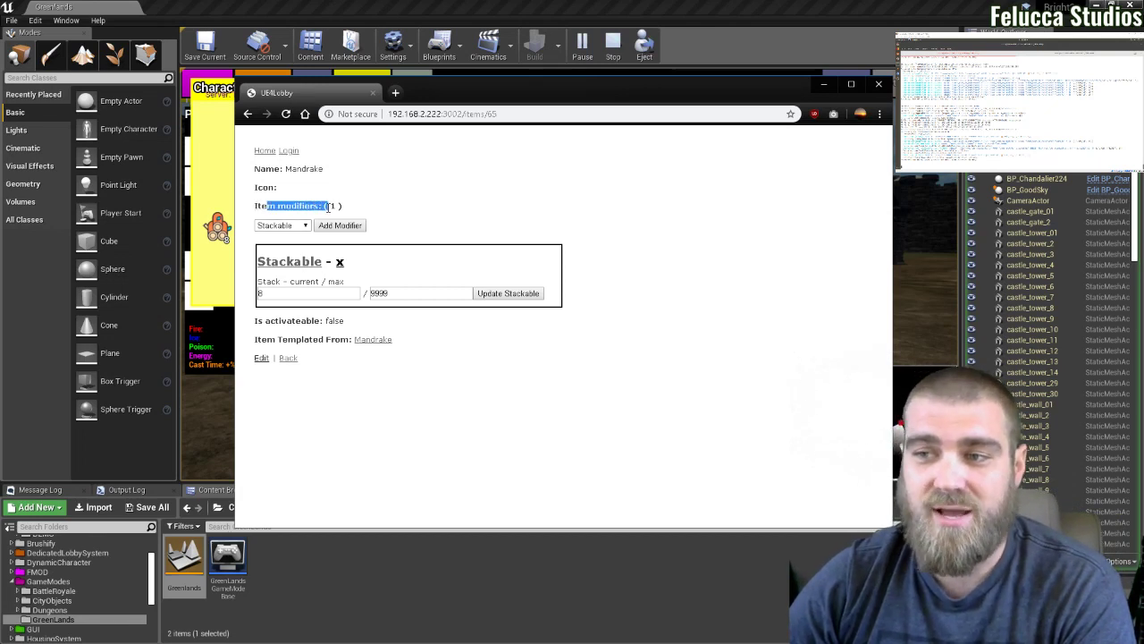
pyautogui.click(277, 213)
pyautogui.click(279, 227)
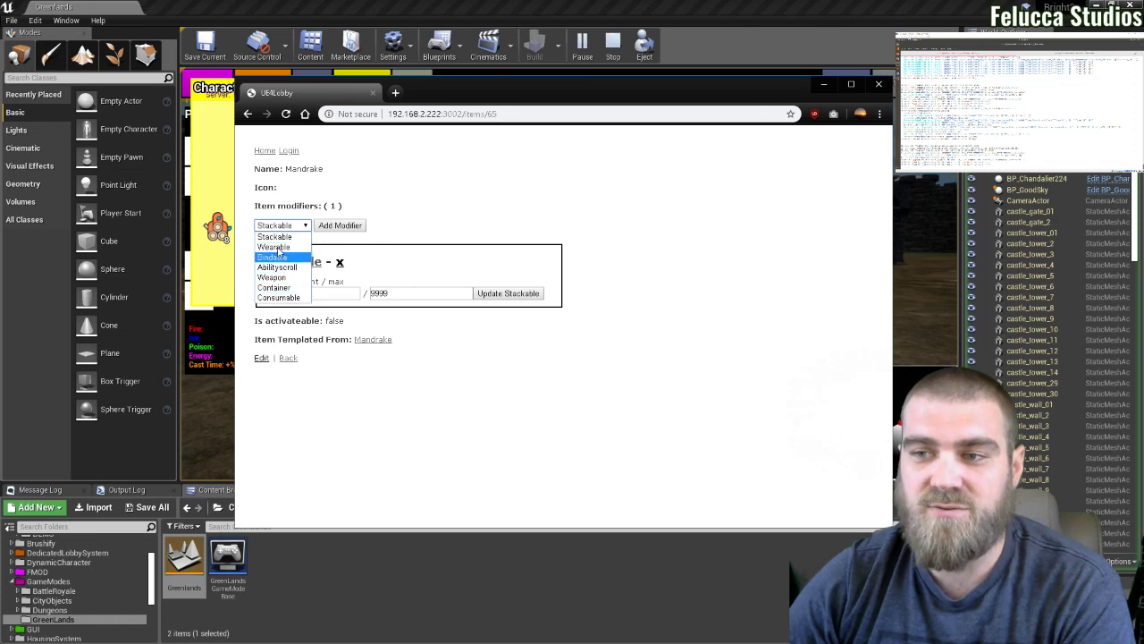
pyautogui.click(451, 200)
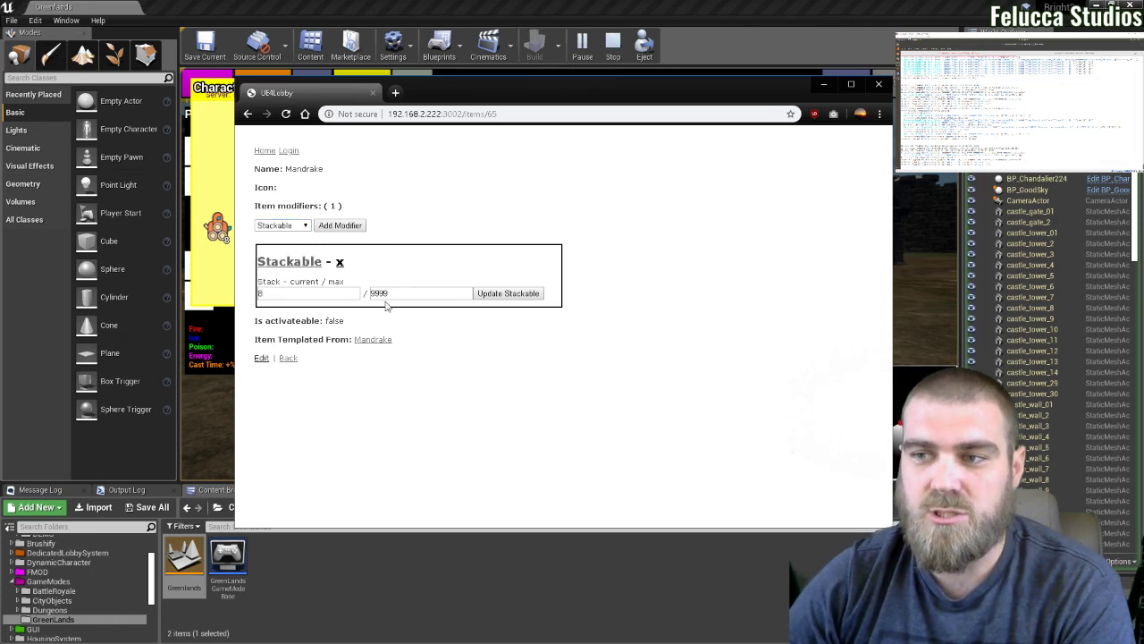
# Back in Unreal Editor, open the Dropped blueprint from Inventory/data/InventoryData/ItemData/ItemModifiersData/Dropped
pyautogui.click(67, 602)
pyautogui.scroll(-2, 67, 602)
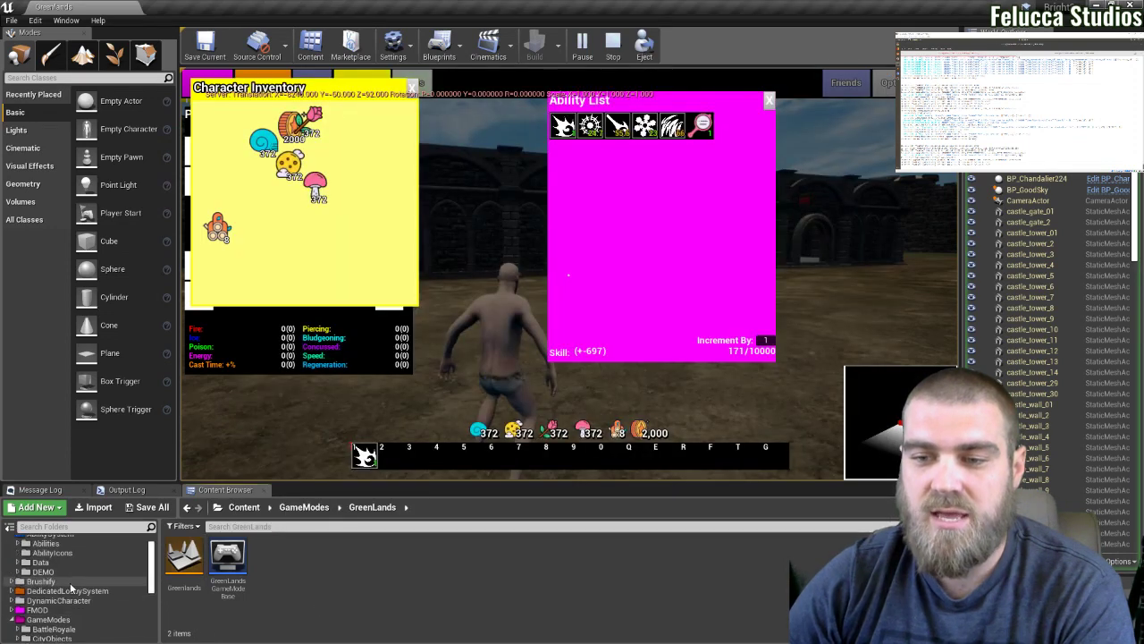
pyautogui.scroll(-3, 67, 601)
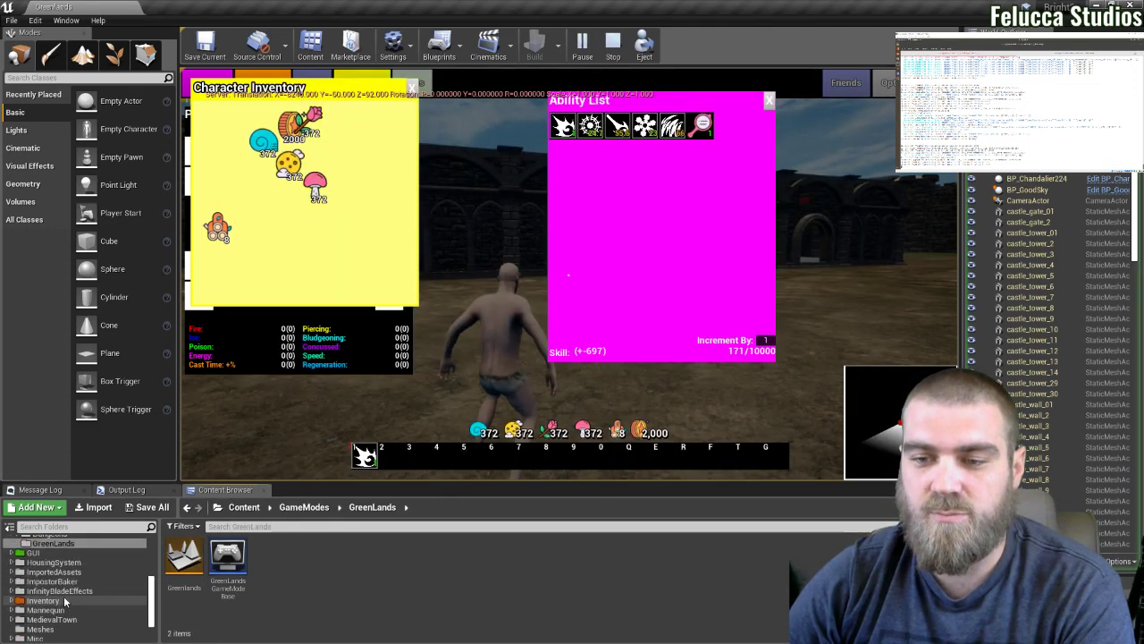
pyautogui.click(45, 601)
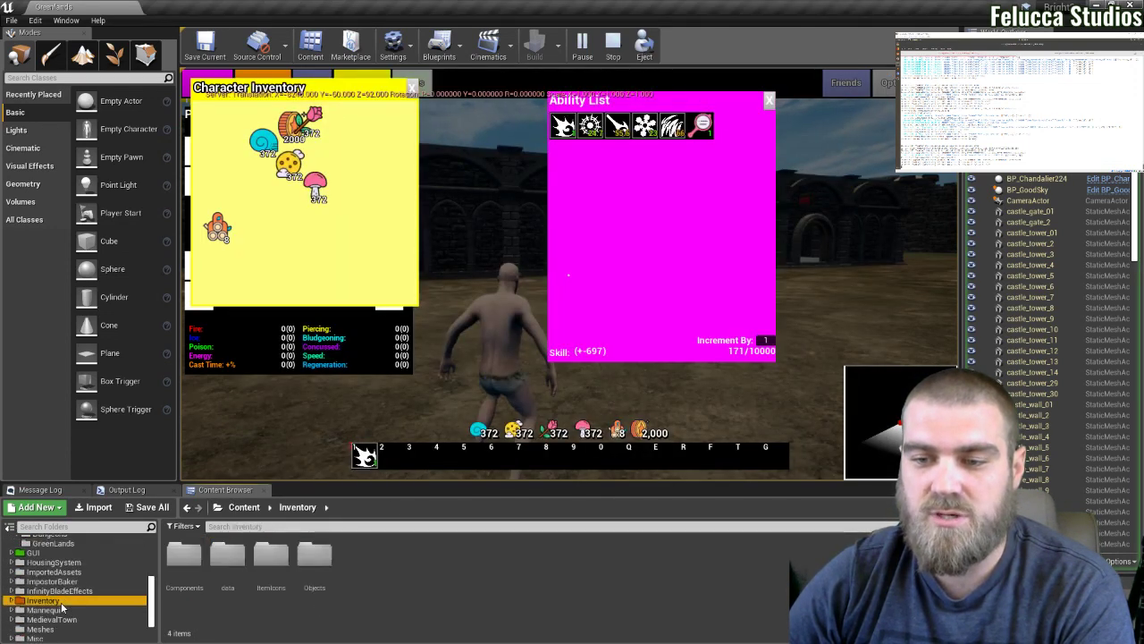
pyautogui.doubleClick(171, 560)
pyautogui.hotkey('alt', 'Left')
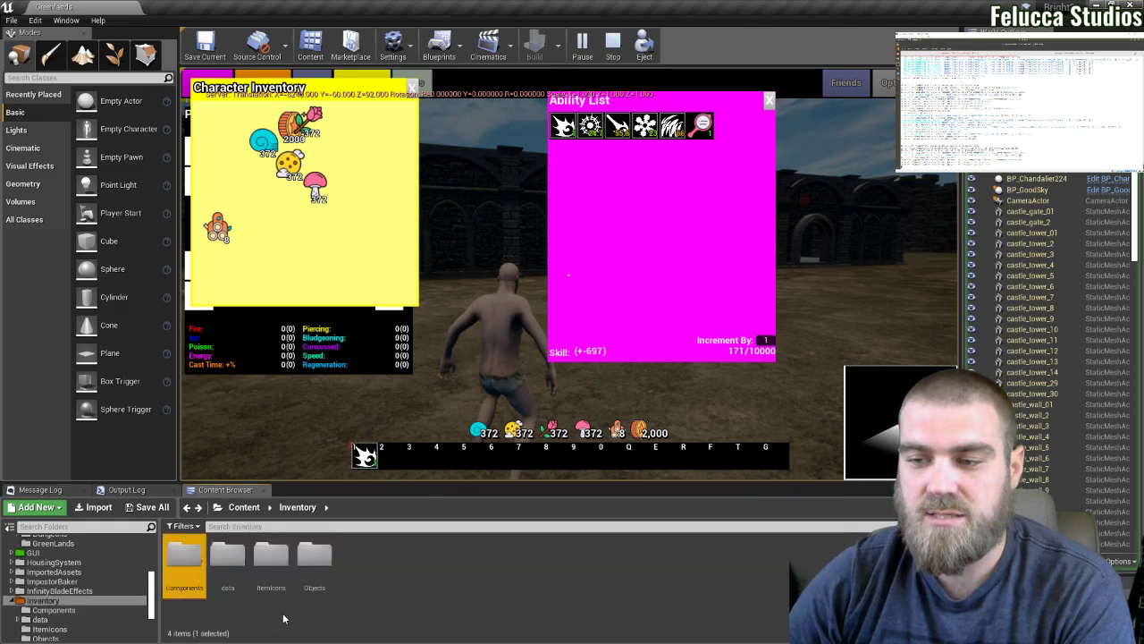
pyautogui.hotkey('alt', 'Left')
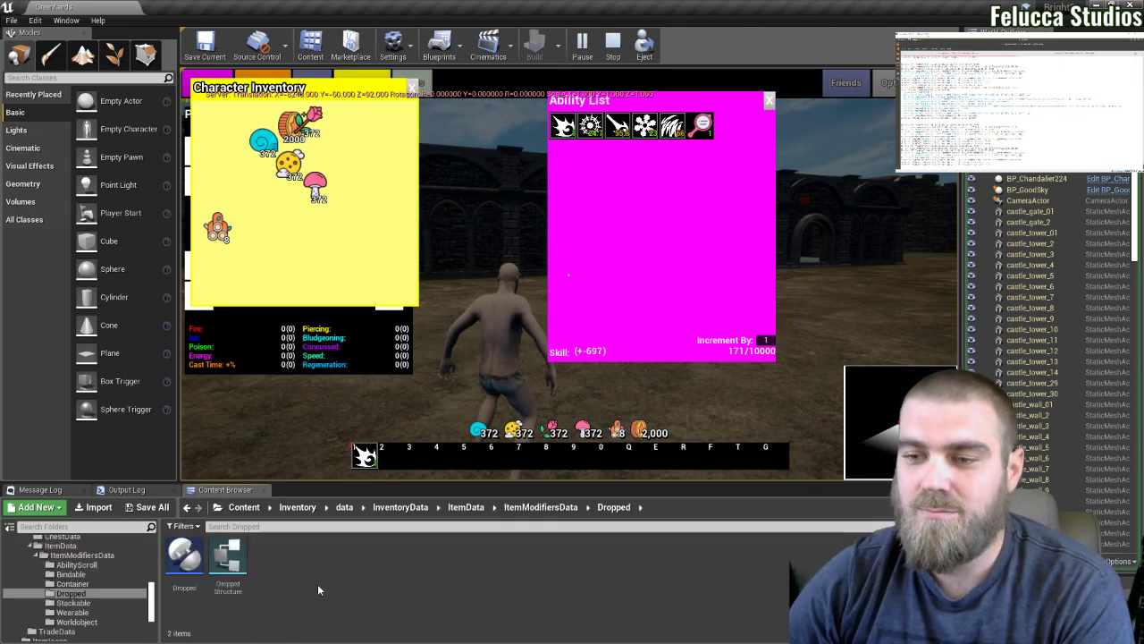
pyautogui.doubleClick(184, 555)
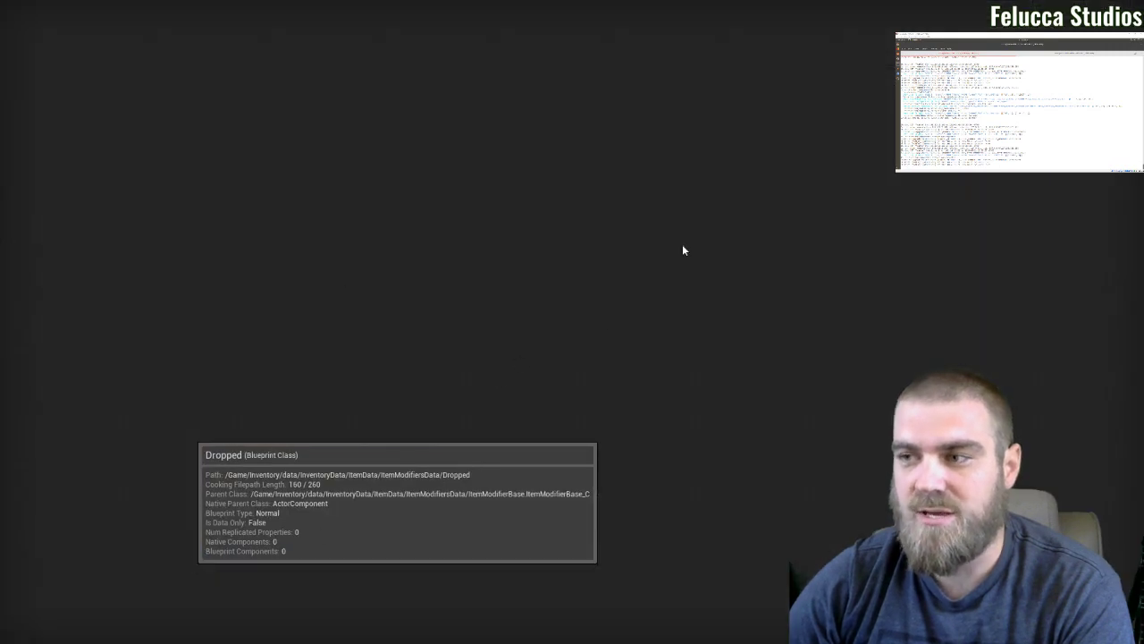